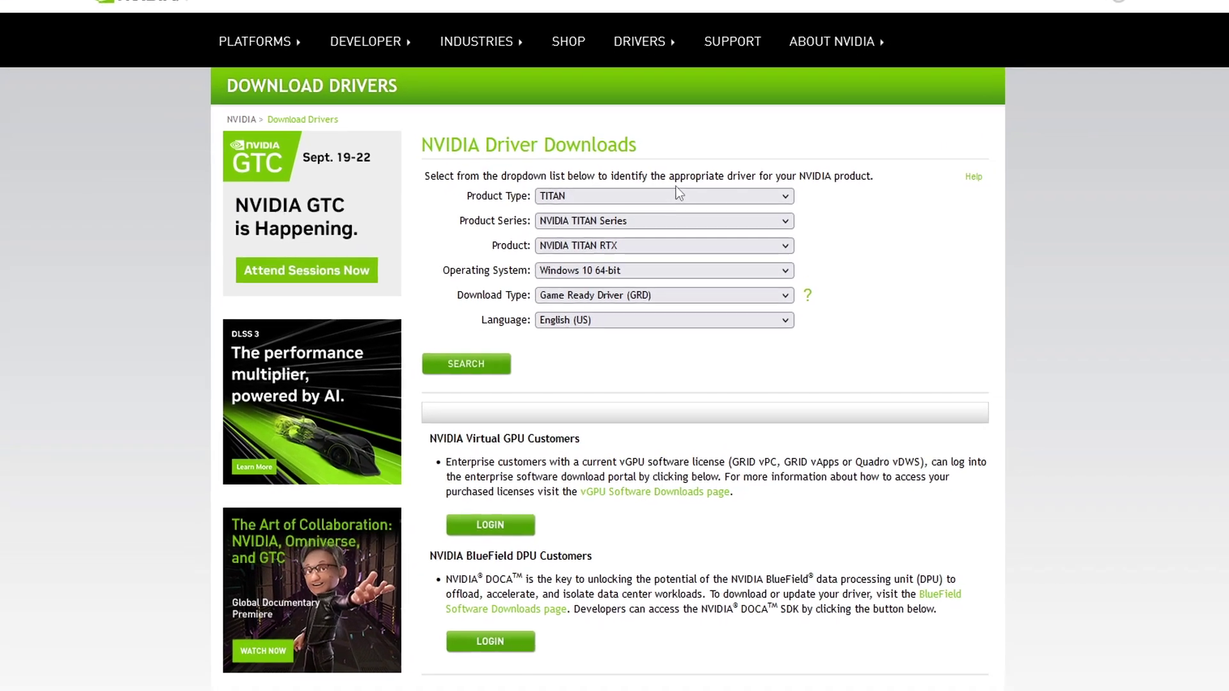
Step: Set the driver search to the GeForce product type, GeForce 16 Series and the GeForce GTX 1660 SUPER
{"action": "left_click", "coordinate": [654, 234]}
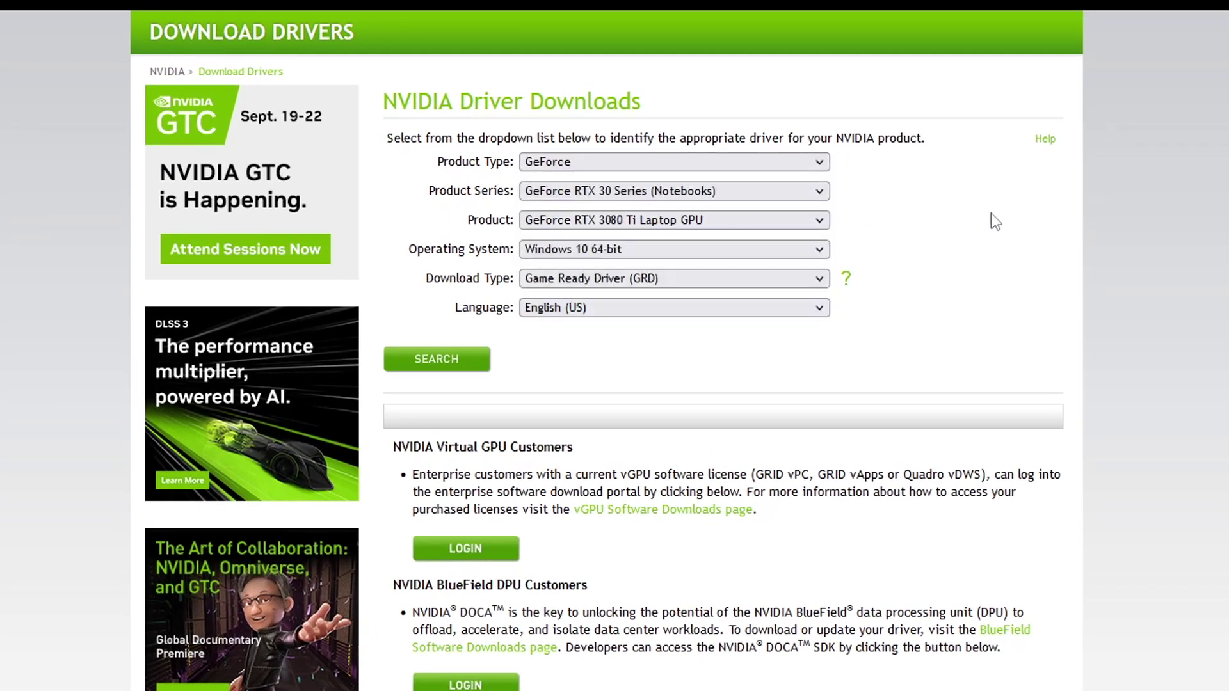
{"action": "left_click", "coordinate": [626, 191]}
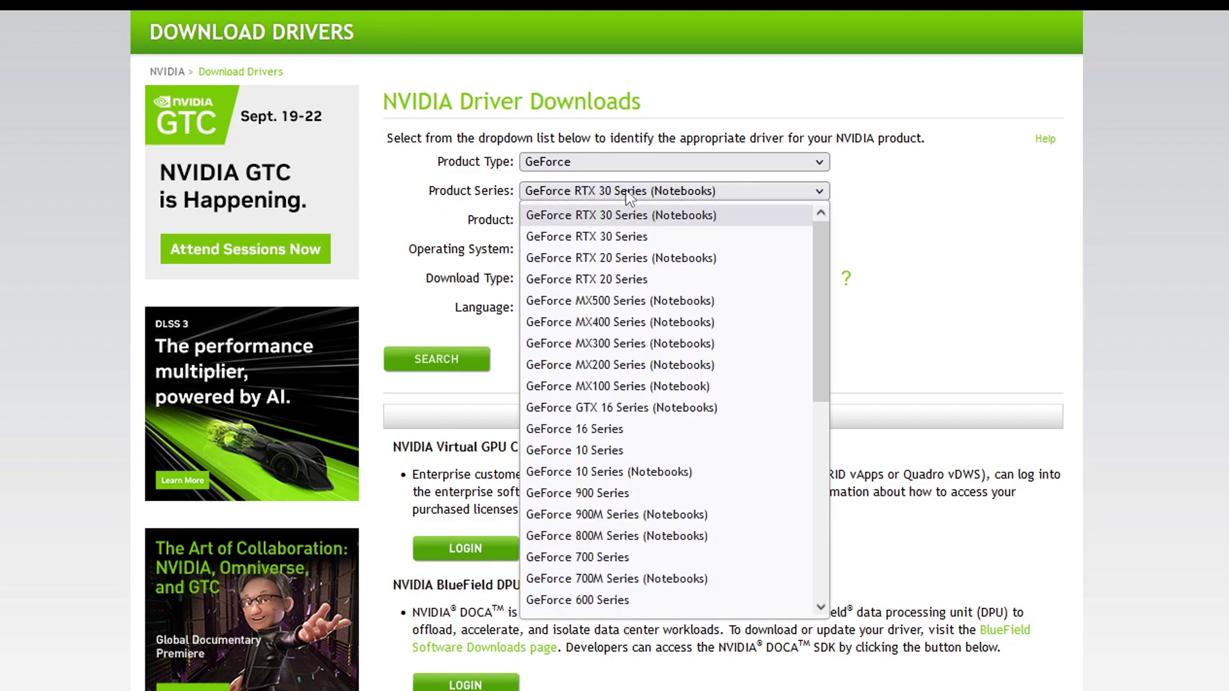
{"action": "left_click", "coordinate": [624, 429]}
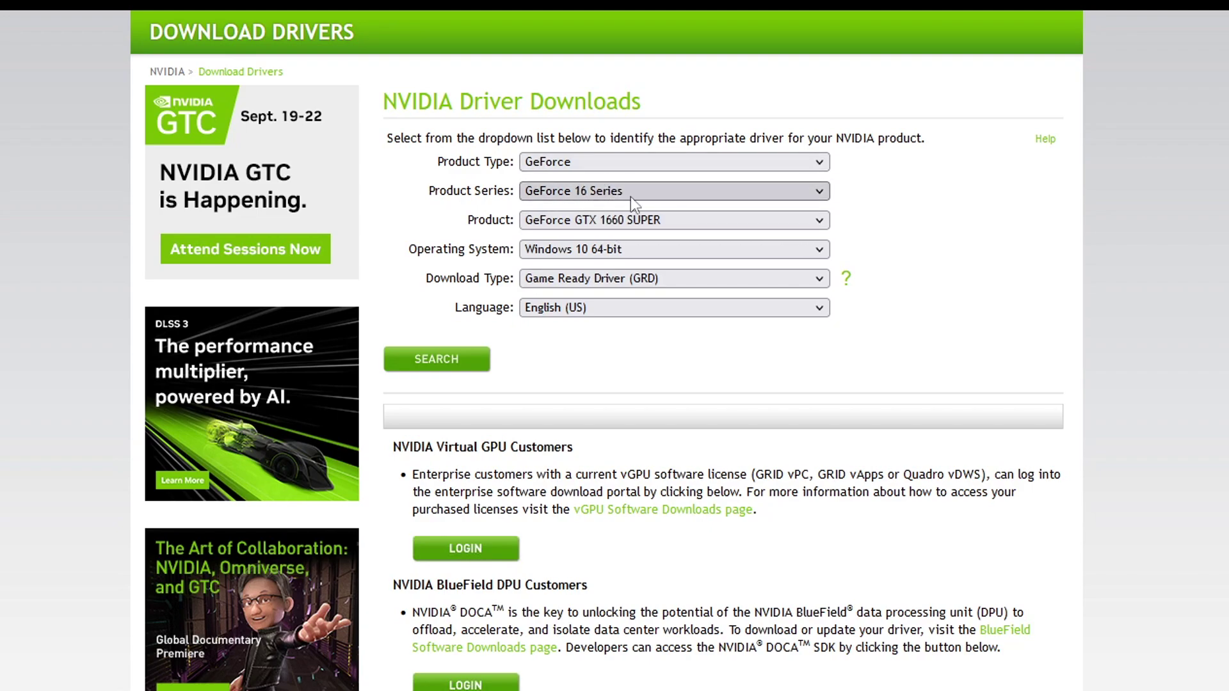
{"action": "left_click", "coordinate": [649, 224]}
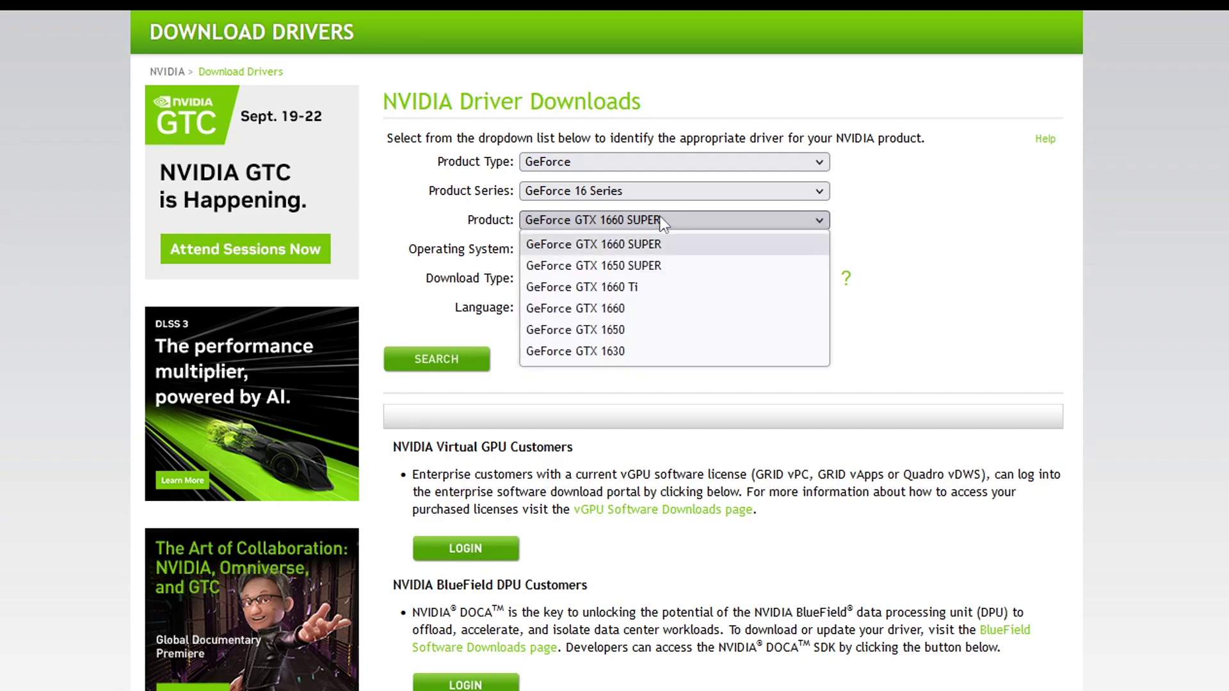
{"action": "left_click", "coordinate": [669, 242]}
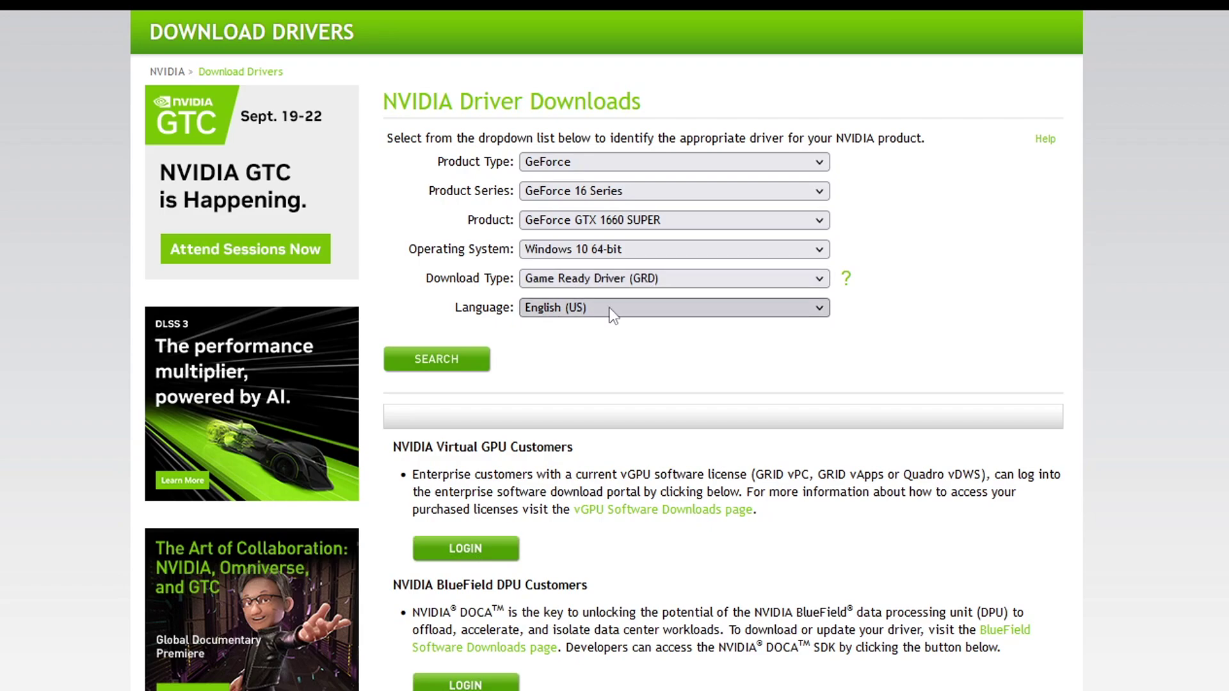
Step: Search for the matching Game Ready Driver and download version 517.48
{"action": "left_click", "coordinate": [437, 358]}
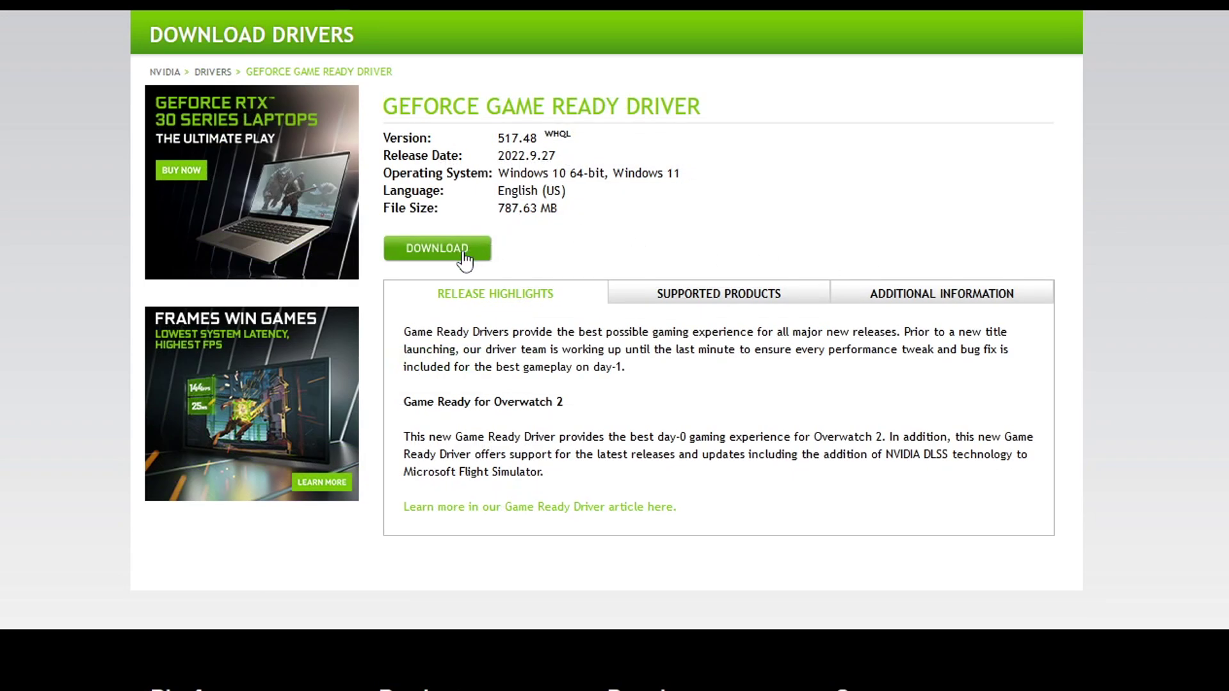
{"action": "left_click", "coordinate": [464, 253]}
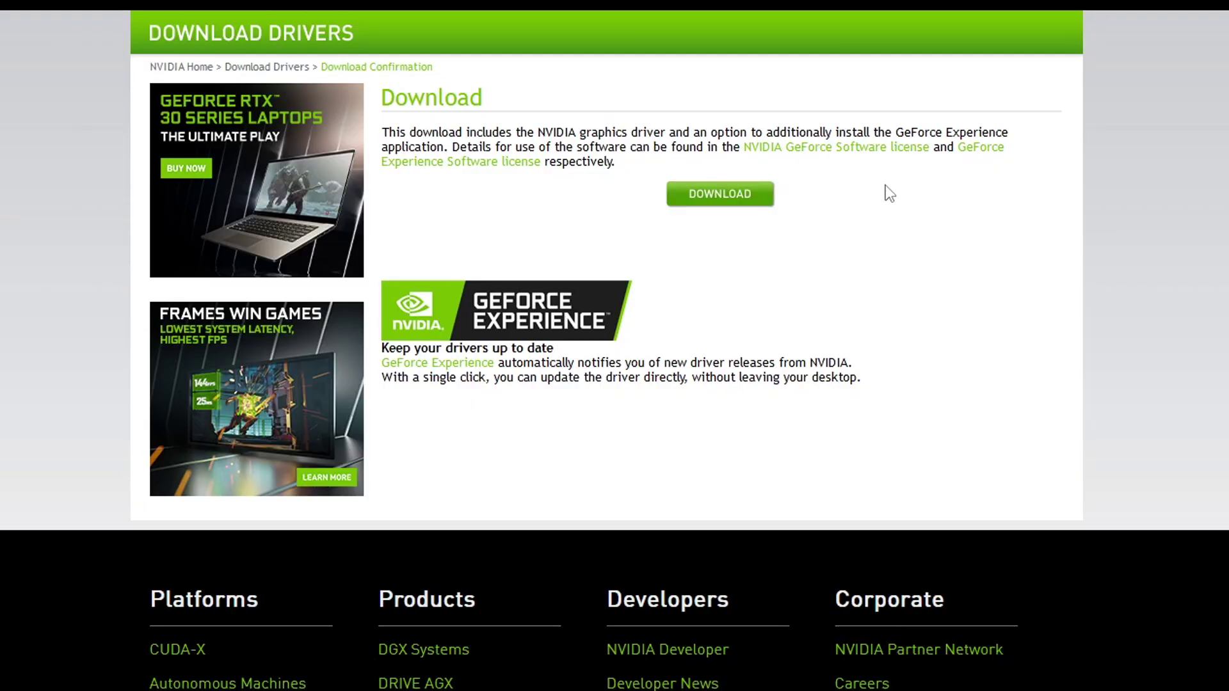
{"action": "left_click", "coordinate": [702, 195]}
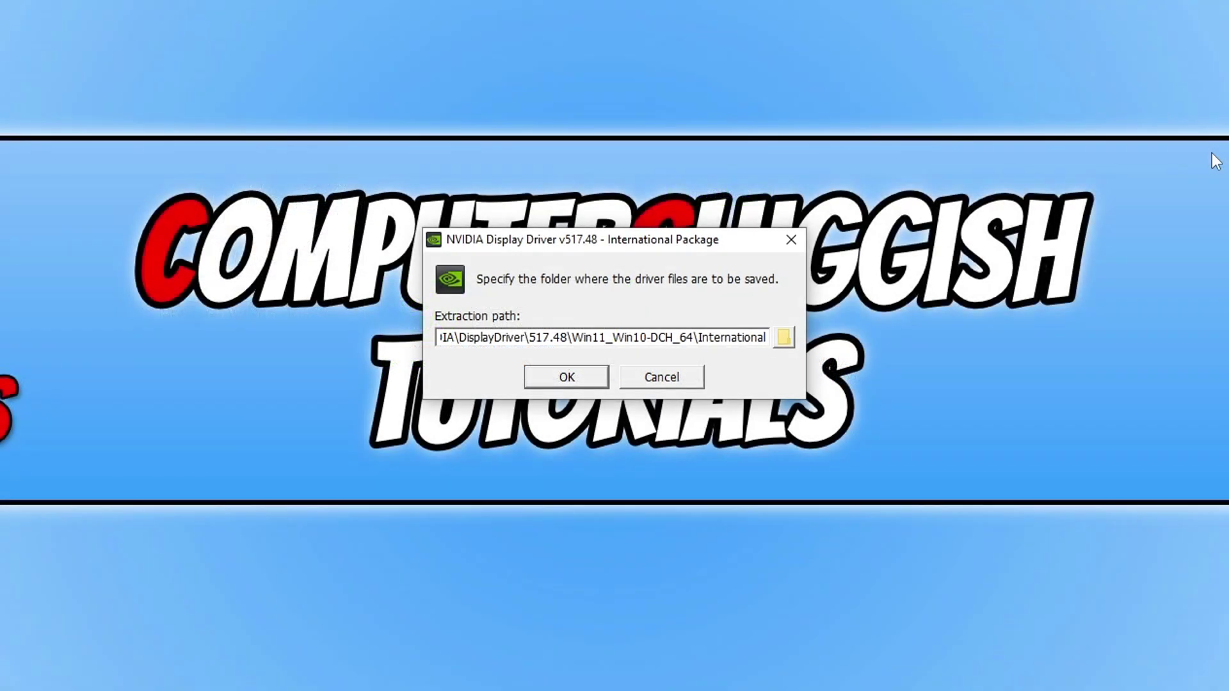
Step: Extract the NVIDIA driver files and install the graphics driver with GeForce Experience as a custom, clean installation
{"action": "left_click", "coordinate": [536, 370]}
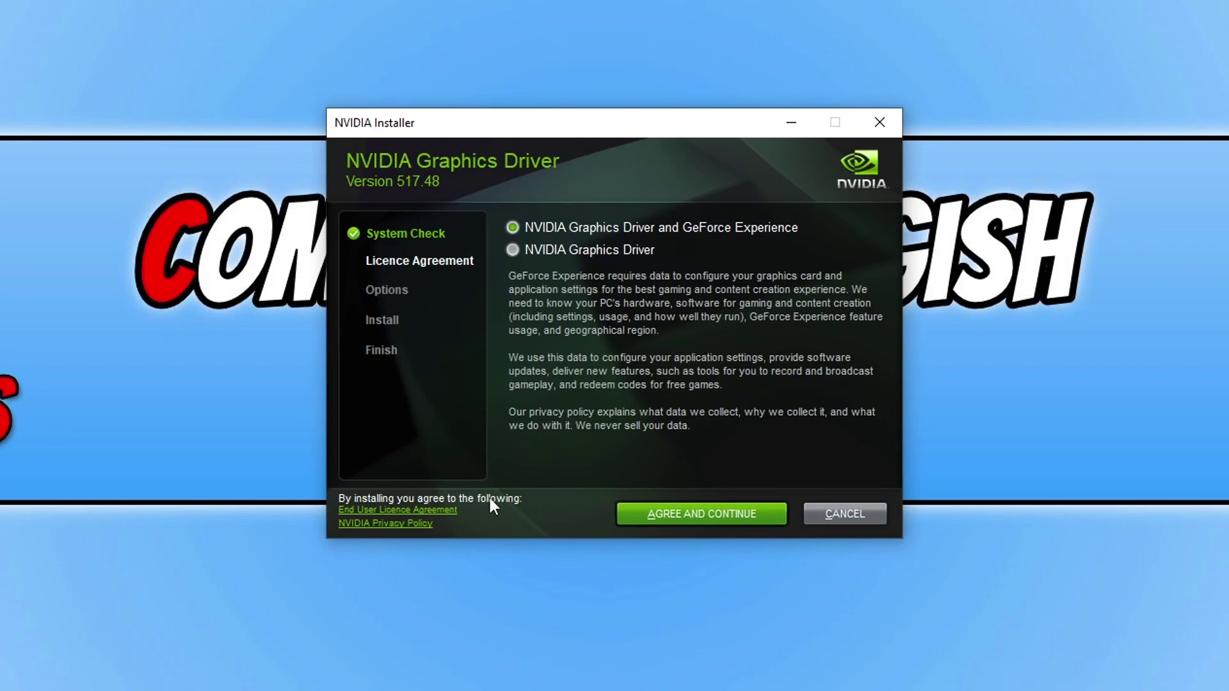
{"action": "left_click", "coordinate": [722, 511]}
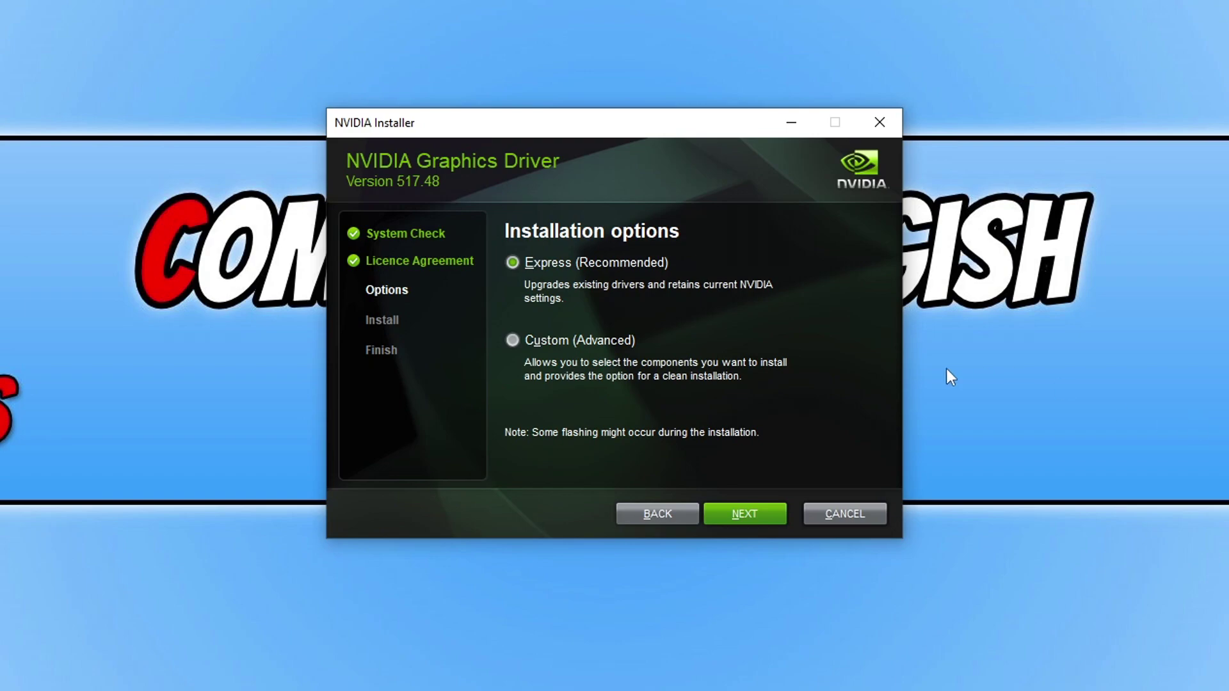
{"action": "left_click", "coordinate": [610, 340]}
{"action": "left_click", "coordinate": [752, 511]}
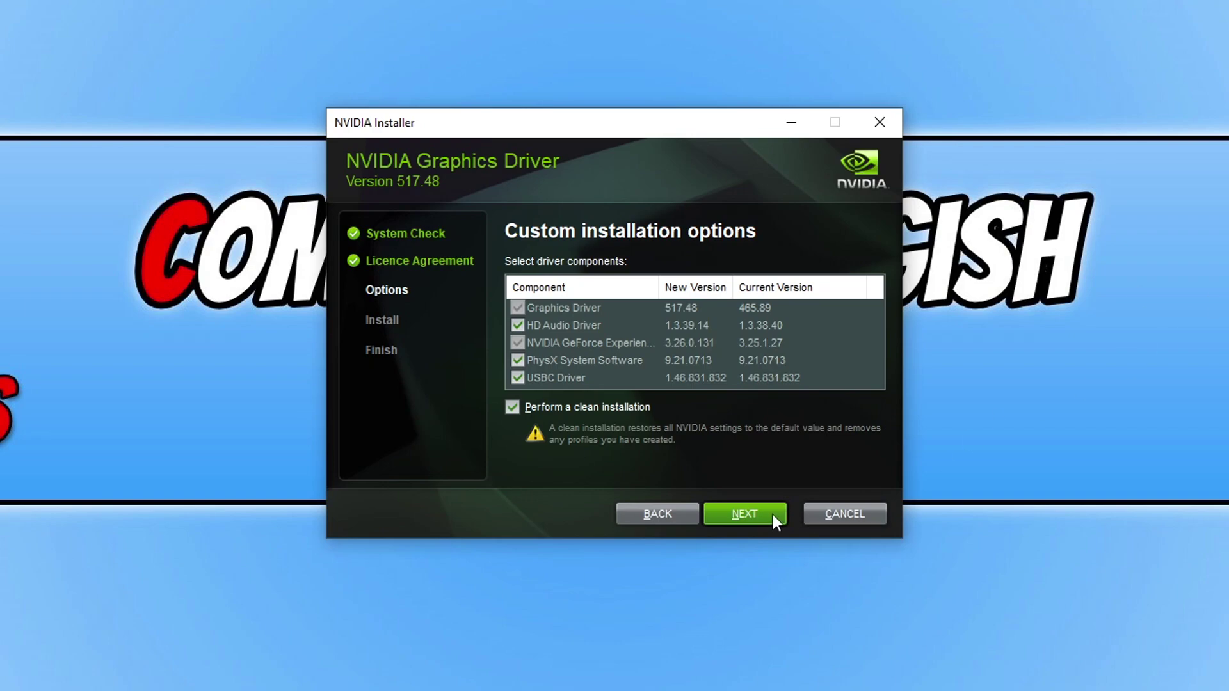
{"action": "key", "text": "Return"}
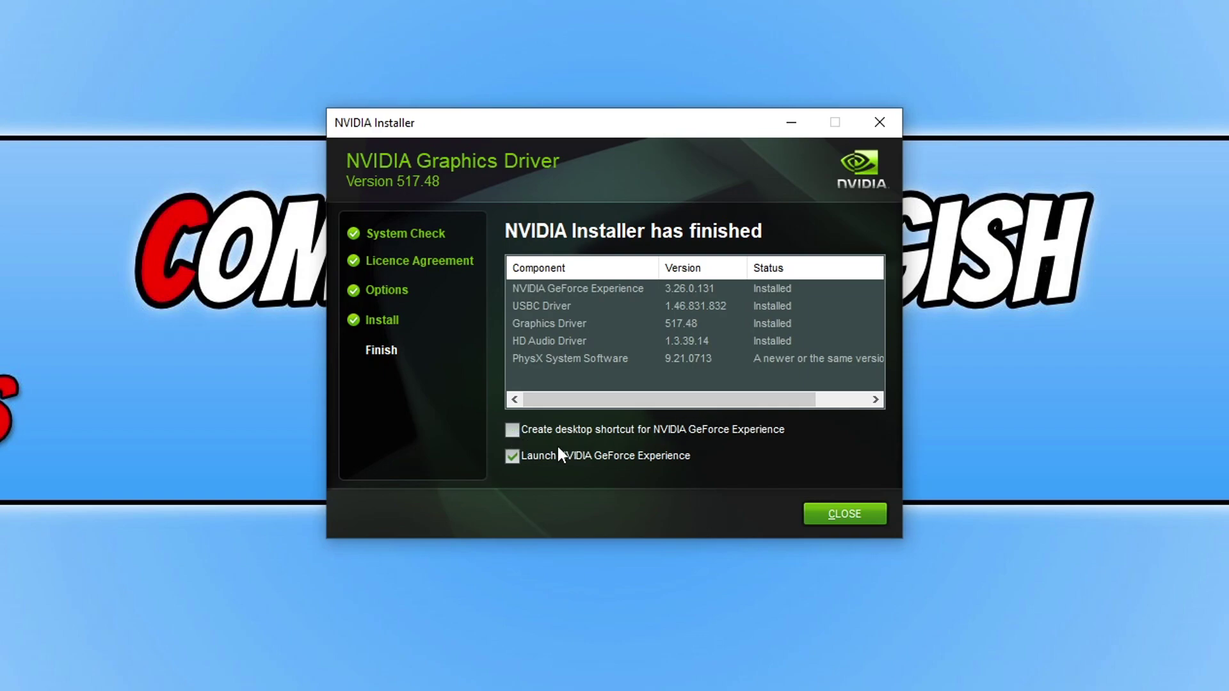
{"action": "left_click", "coordinate": [865, 511]}
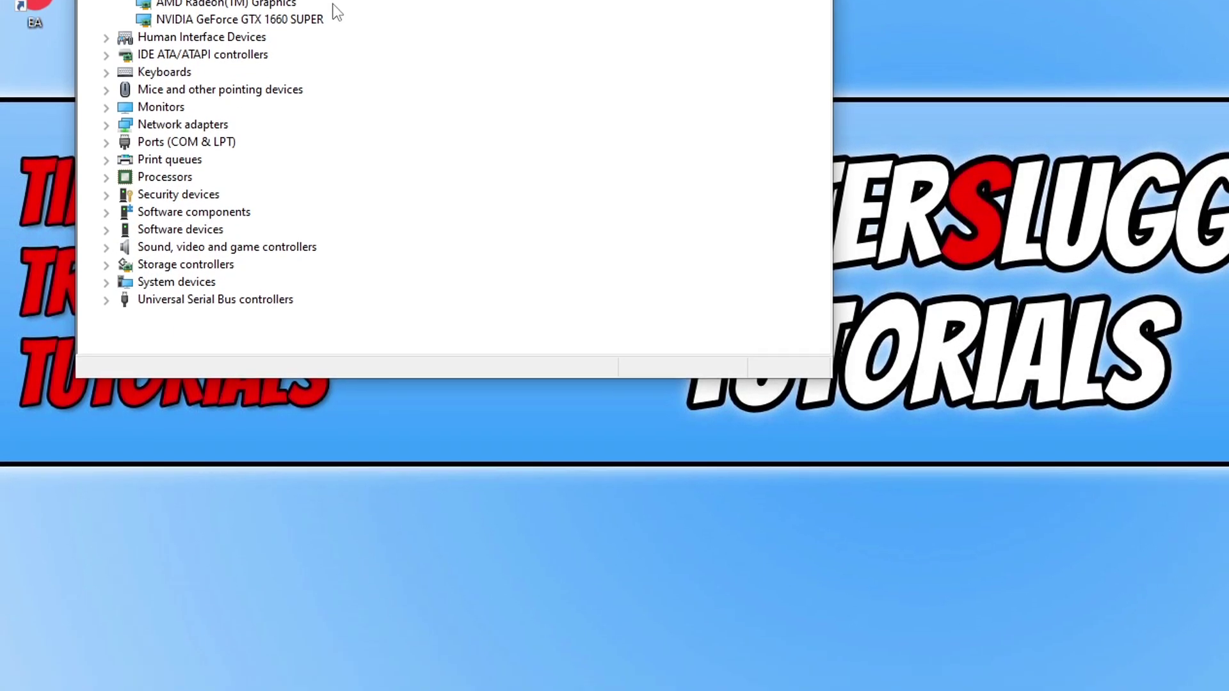
Step: Search Windows for "system information" and open the System Information tool
{"action": "key", "text": "super"}
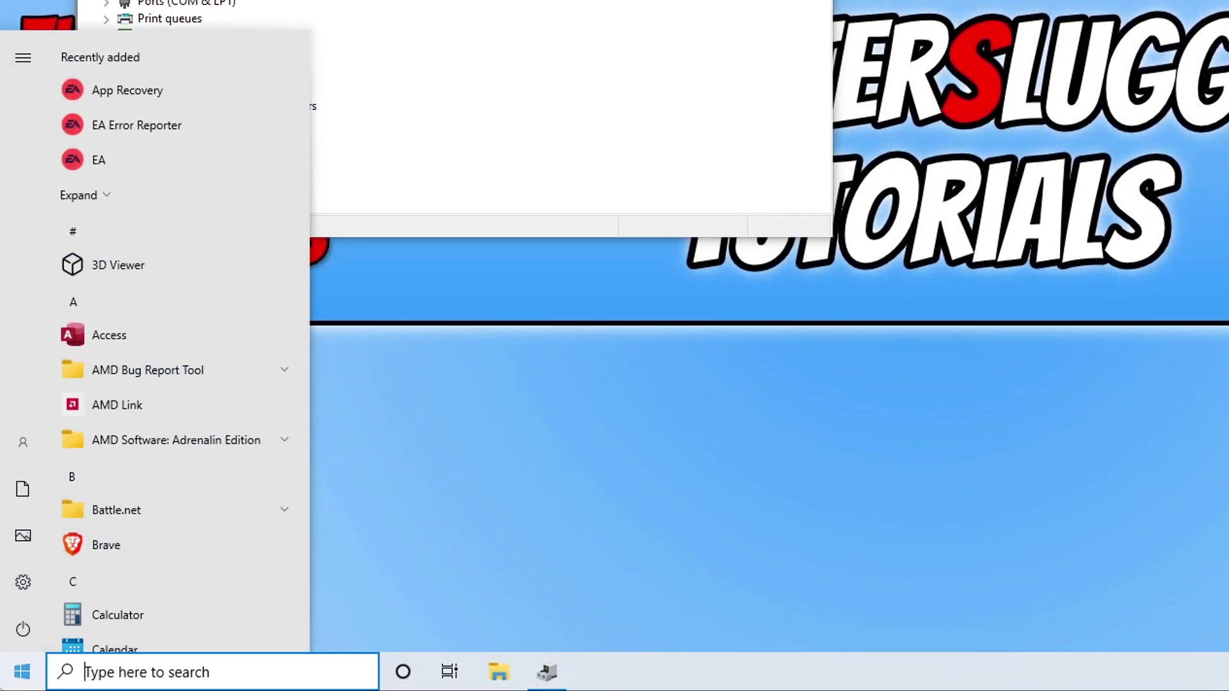
{"action": "type", "text": "system information"}
{"action": "left_click", "coordinate": [163, 131]}
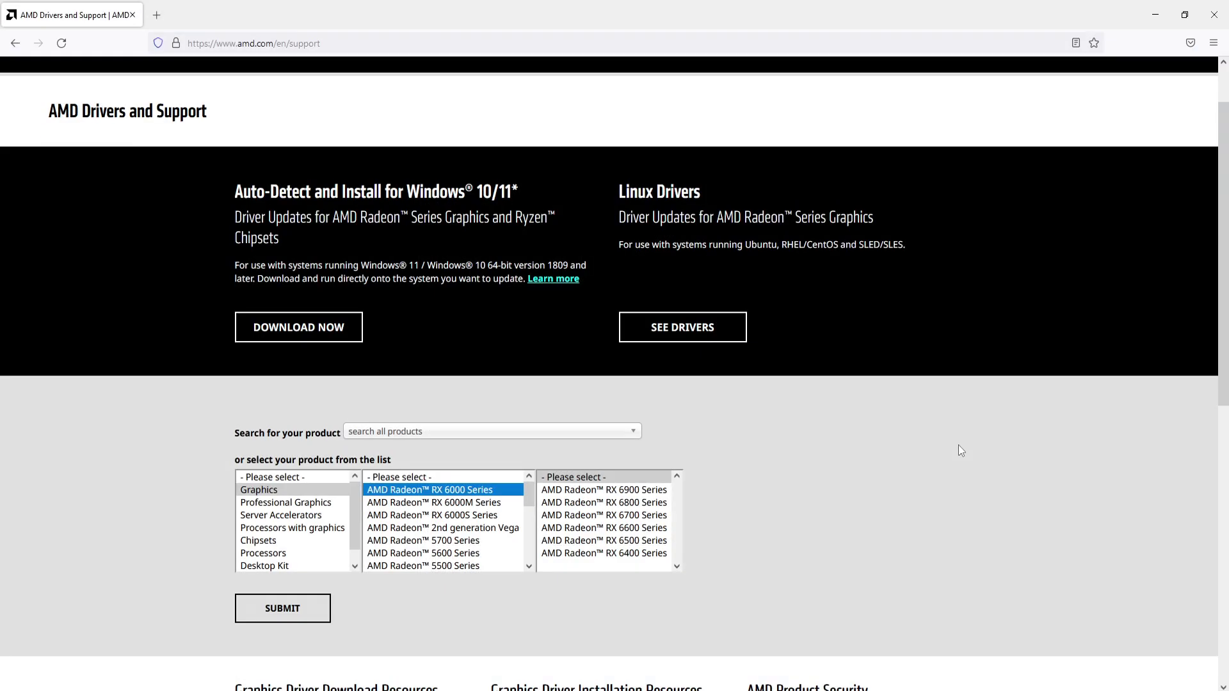
Step: Select the AMD Radeon RX 5700 XT from the Graphics products on the AMD Drivers and Support page
{"action": "left_click", "coordinate": [289, 491]}
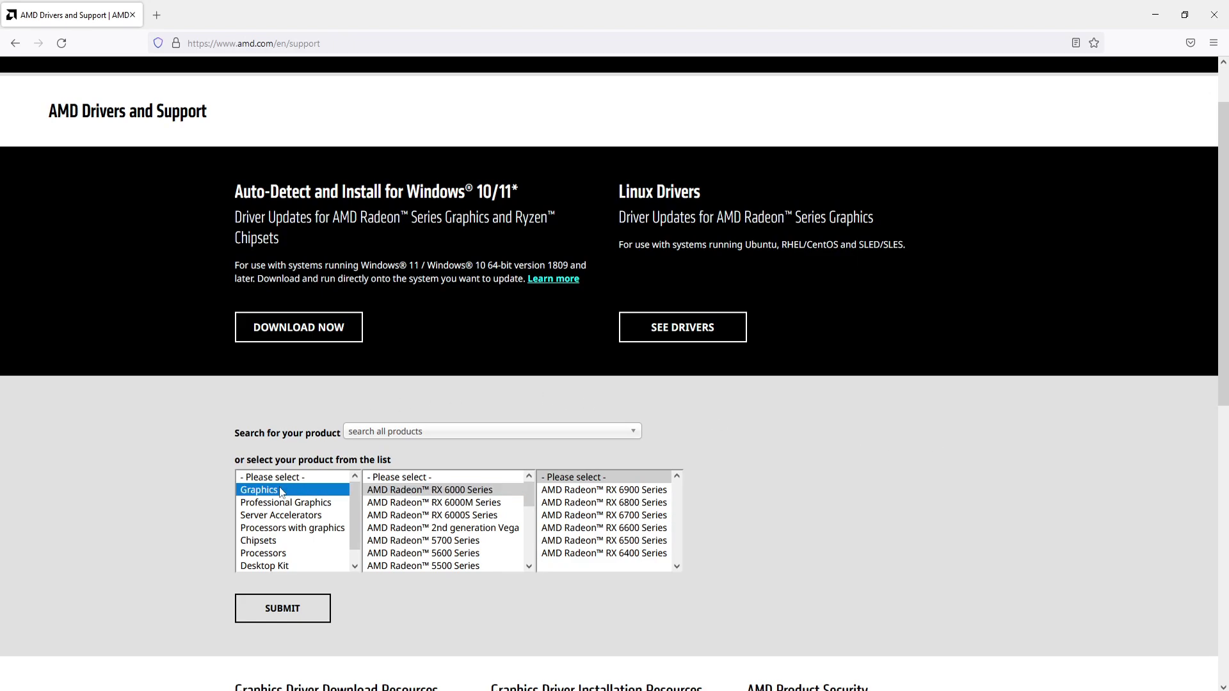
{"action": "left_click_drag", "start_coordinate": [528, 497], "coordinate": [528, 505]}
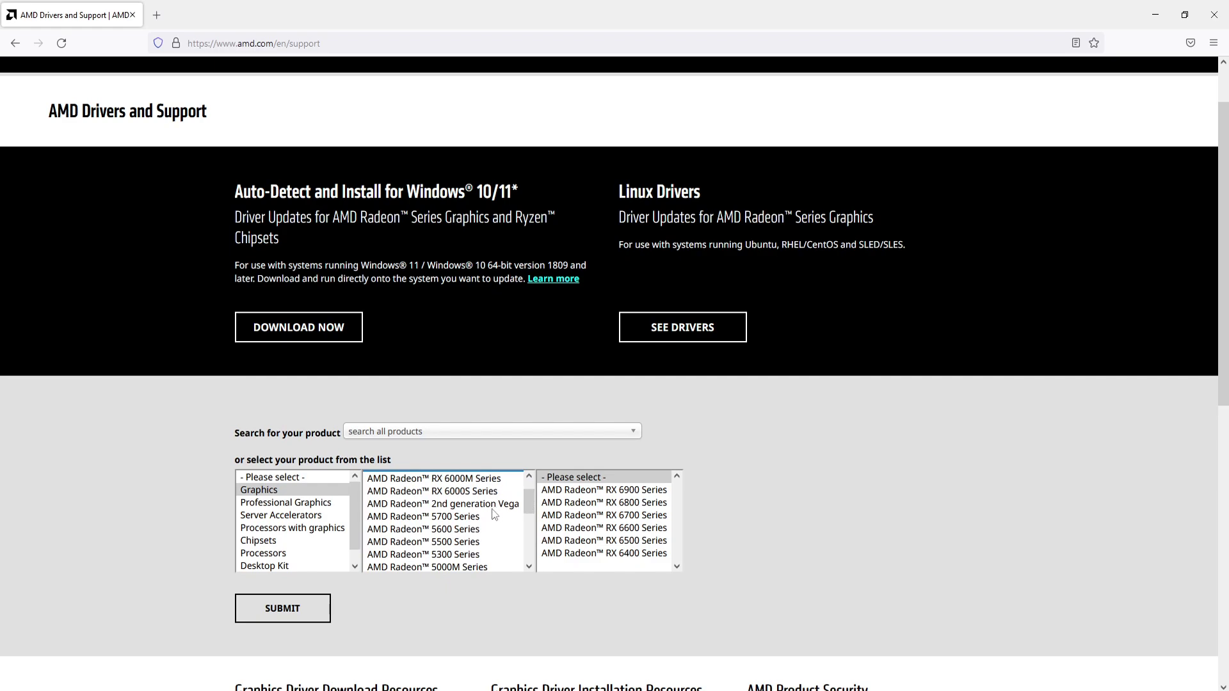
{"action": "left_click", "coordinate": [410, 517]}
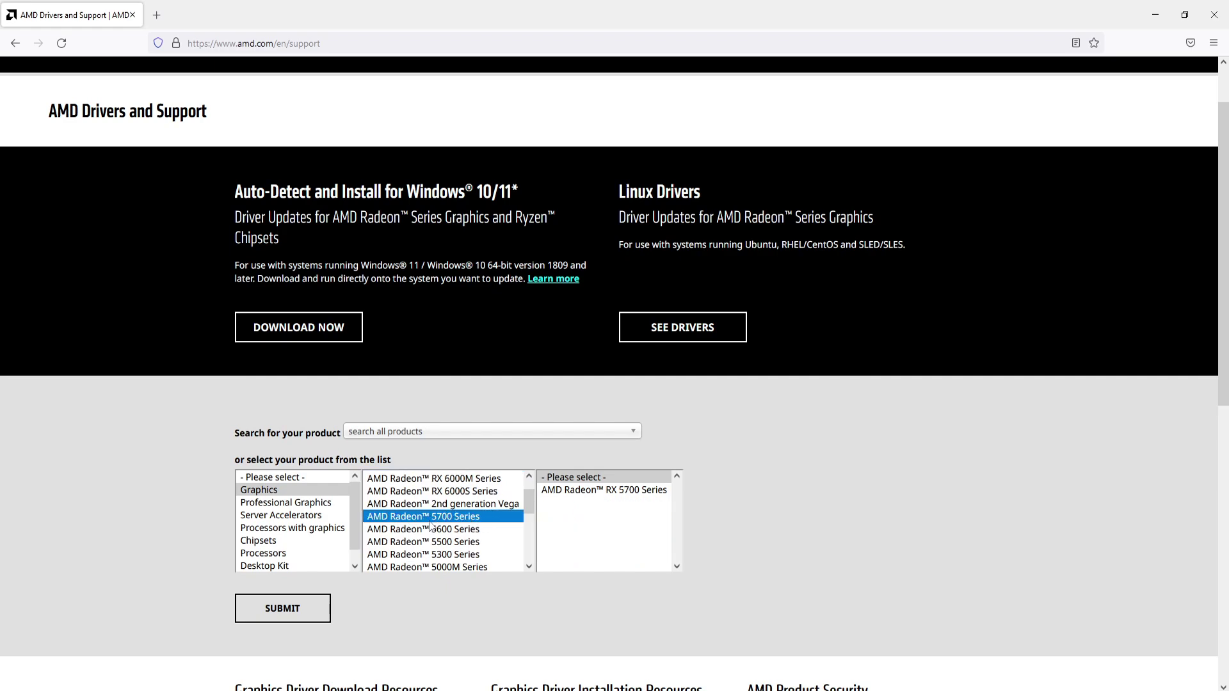
{"action": "left_click", "coordinate": [643, 489]}
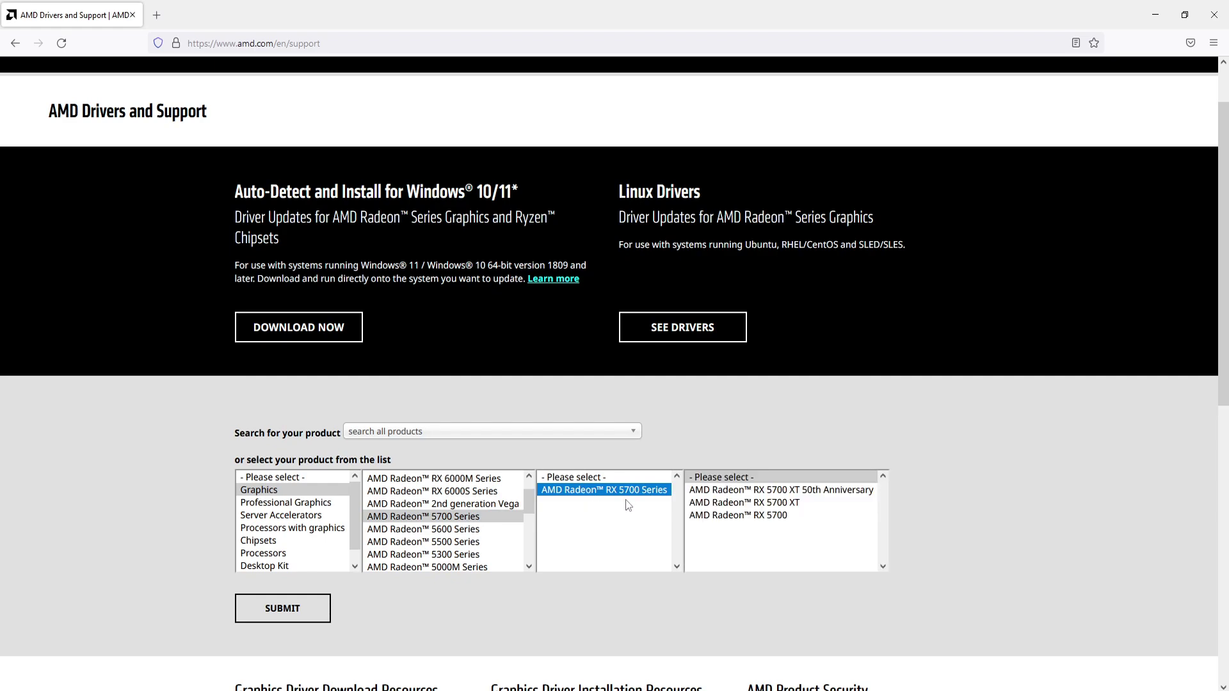
{"action": "left_click", "coordinate": [785, 504]}
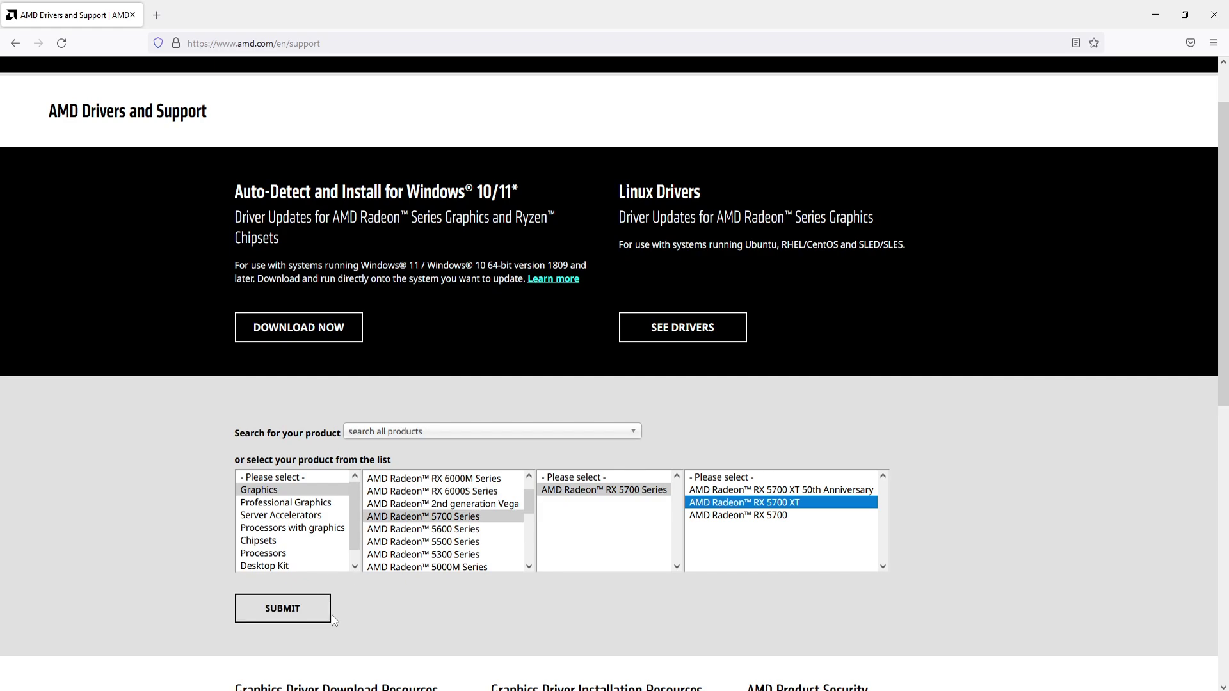
Step: Select the AMD Ryzen 5 5600G under Processors with graphics, Ryzen 5 5000 G-Series, and submit it for its driver page
{"action": "left_click", "coordinate": [307, 530]}
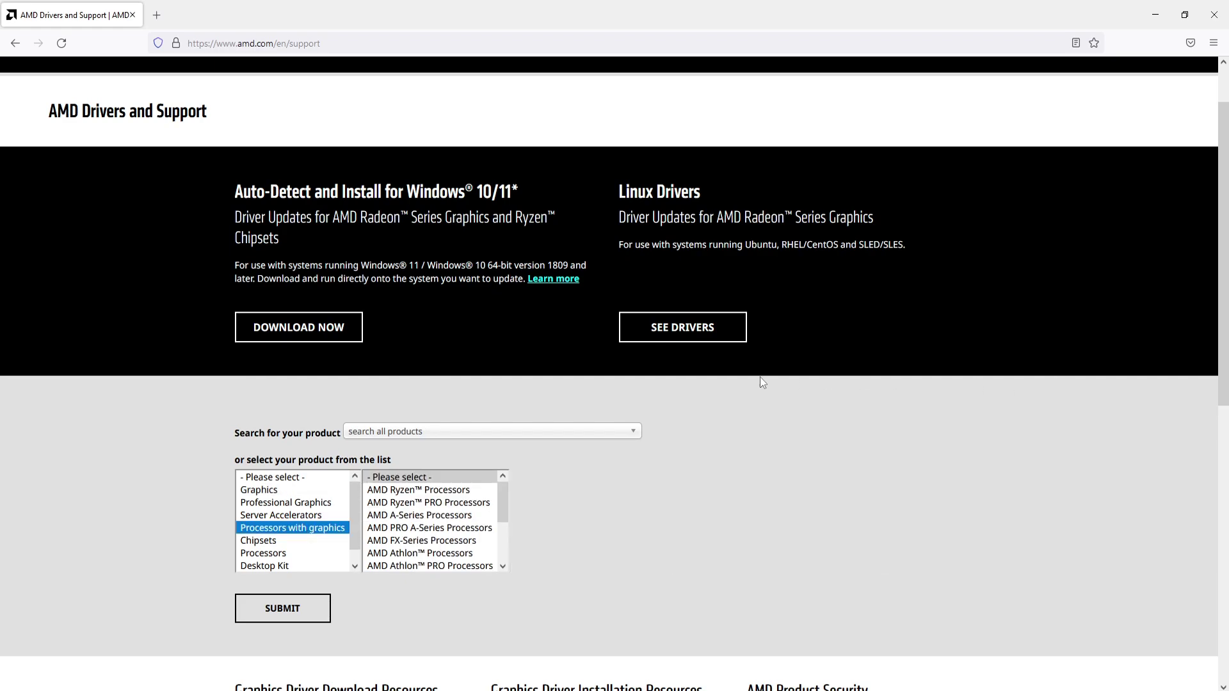
{"action": "left_click", "coordinate": [446, 493]}
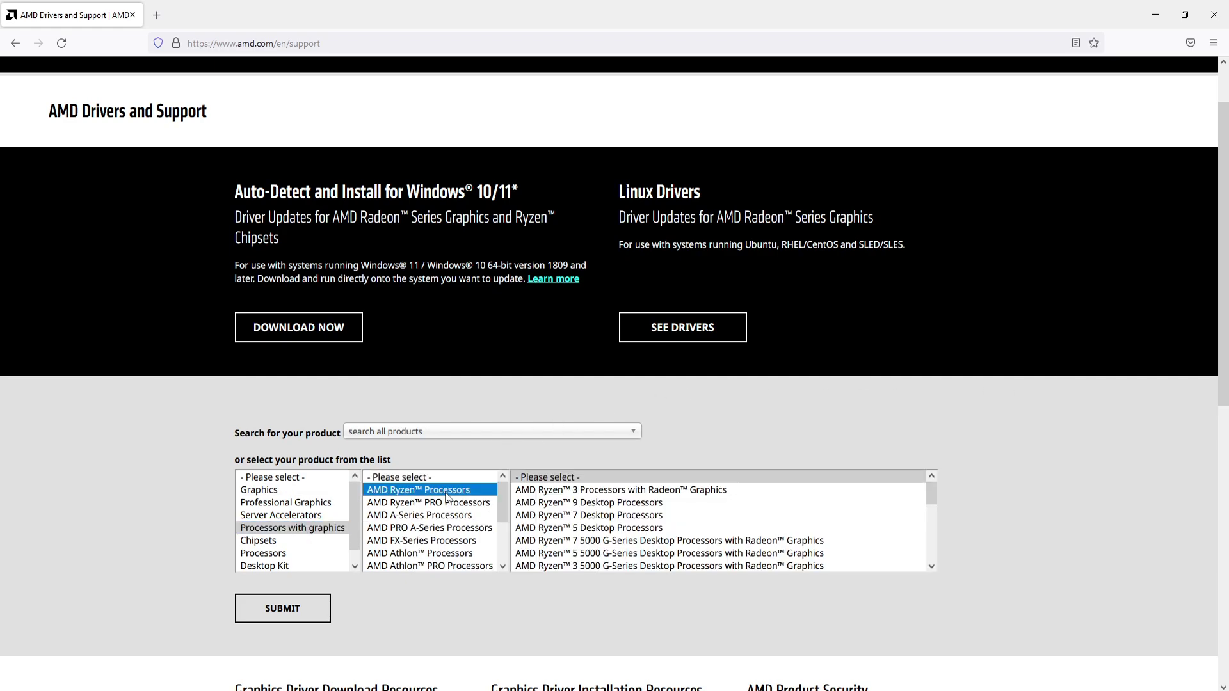
{"action": "left_click", "coordinate": [601, 556]}
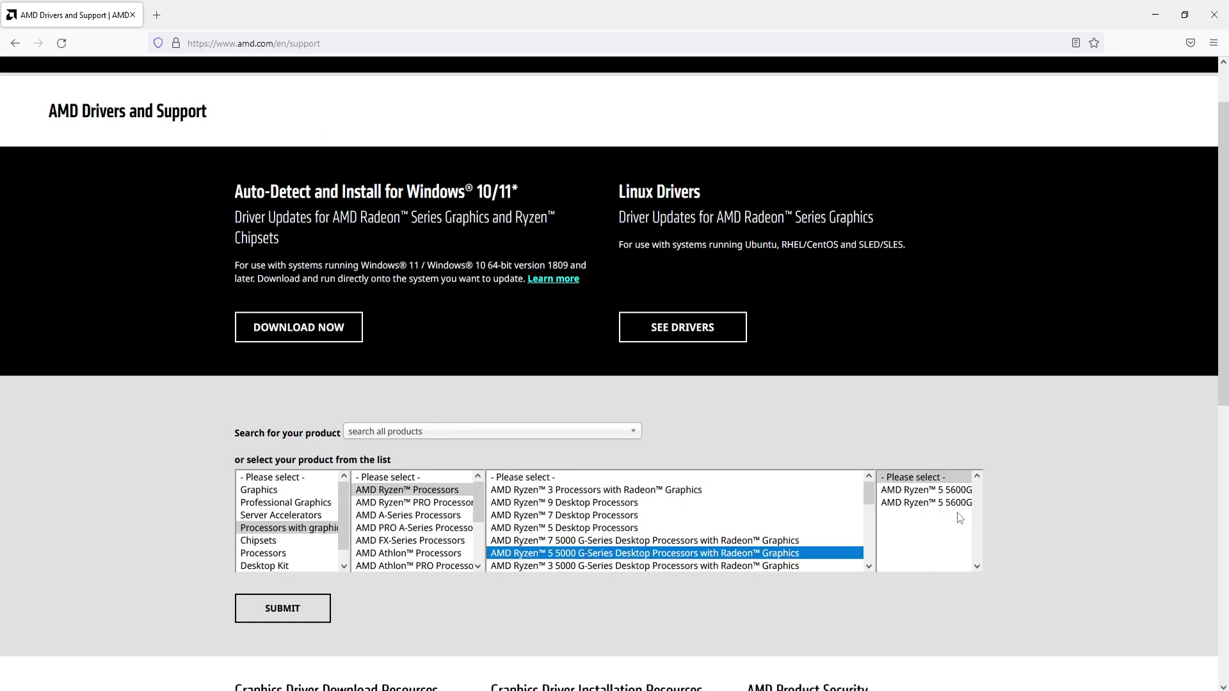
{"action": "left_click", "coordinate": [965, 491]}
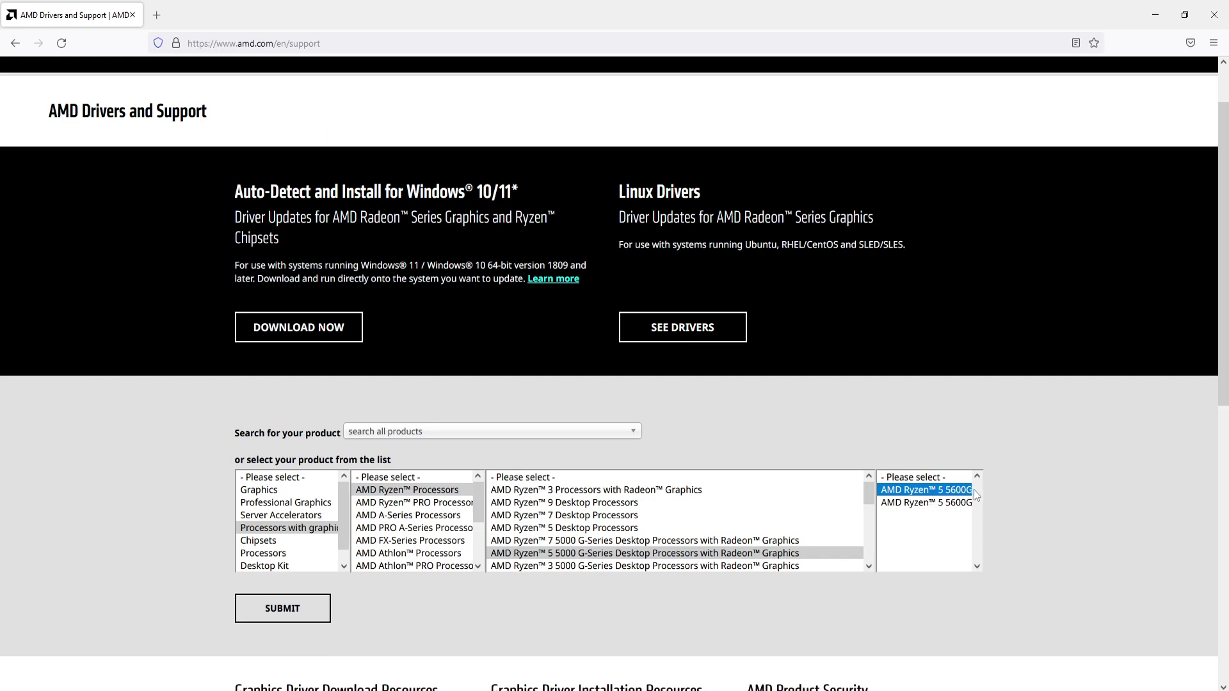
{"action": "left_click", "coordinate": [299, 609]}
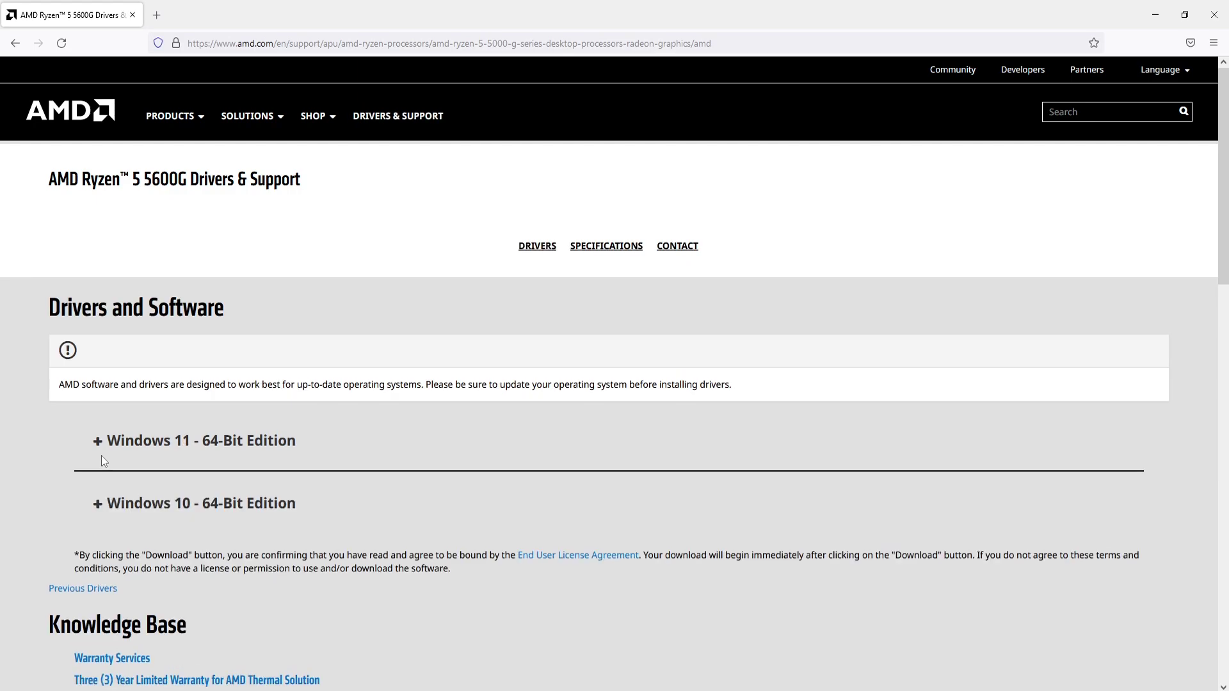
Step: Download AMD Software: Adrenalin Edition 22.9.2 Optional for Windows 10 64-Bit Edition
{"action": "left_click", "coordinate": [96, 504]}
{"action": "scroll", "coordinate": [483, 466], "scroll_direction": "down", "scroll_amount": 1}
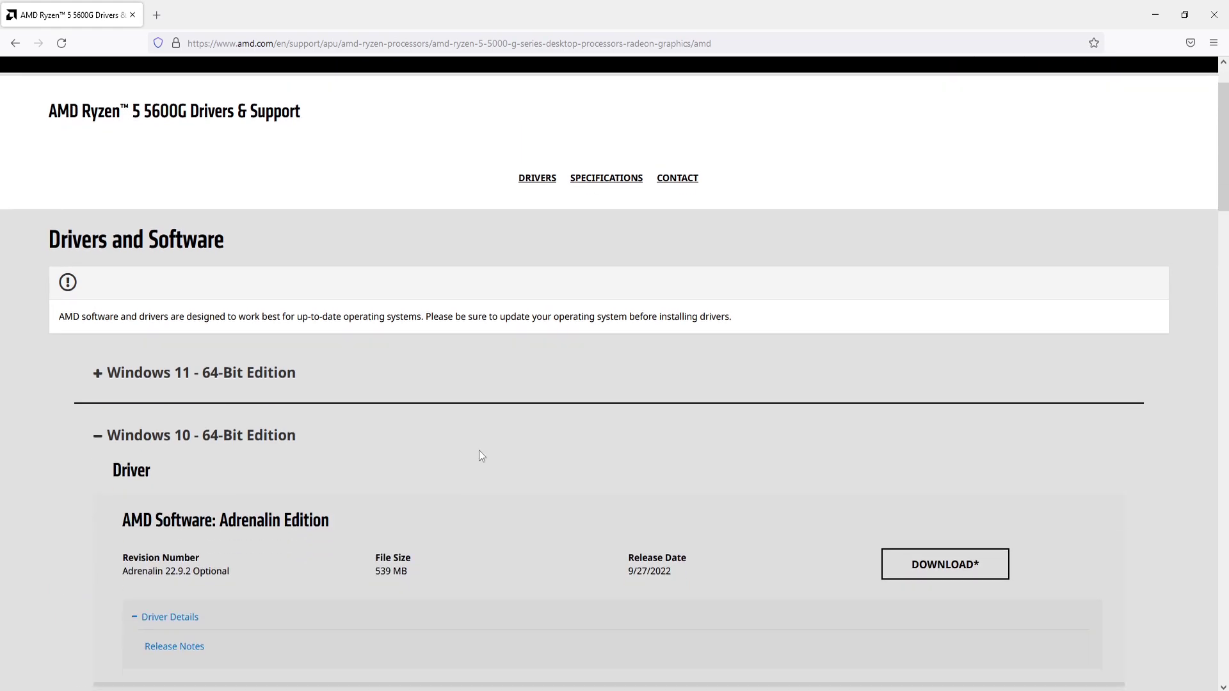
{"action": "scroll", "coordinate": [481, 455], "scroll_direction": "down", "scroll_amount": 1}
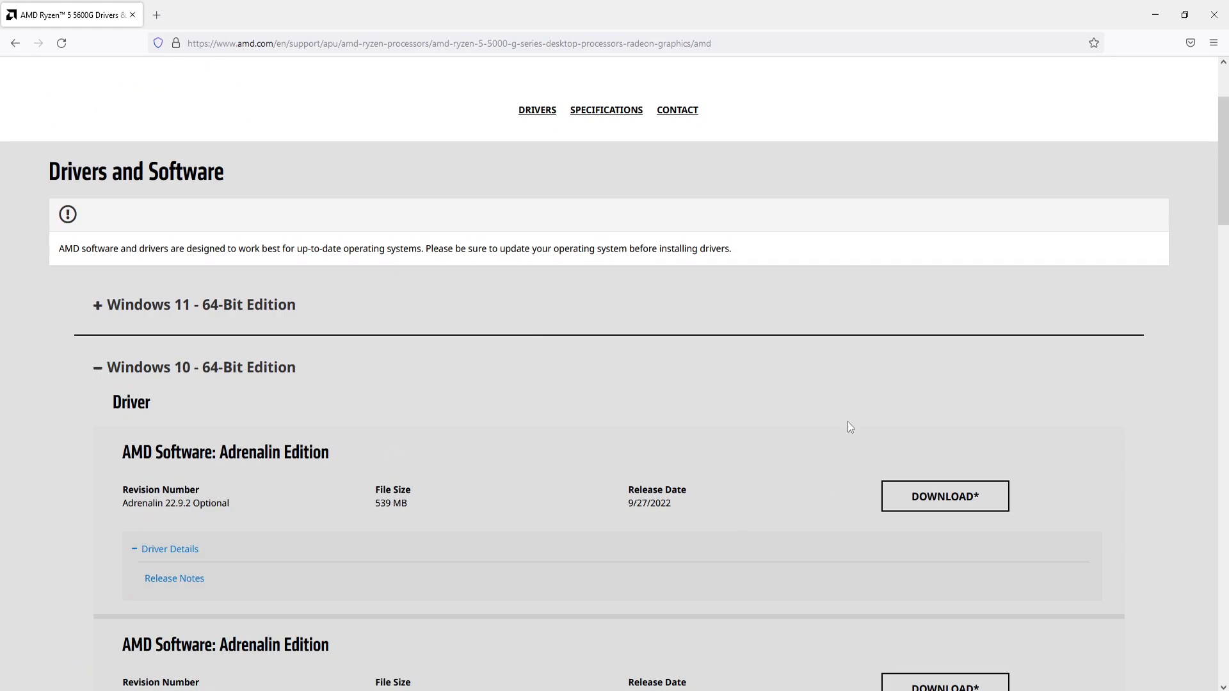
{"action": "left_click", "coordinate": [953, 503]}
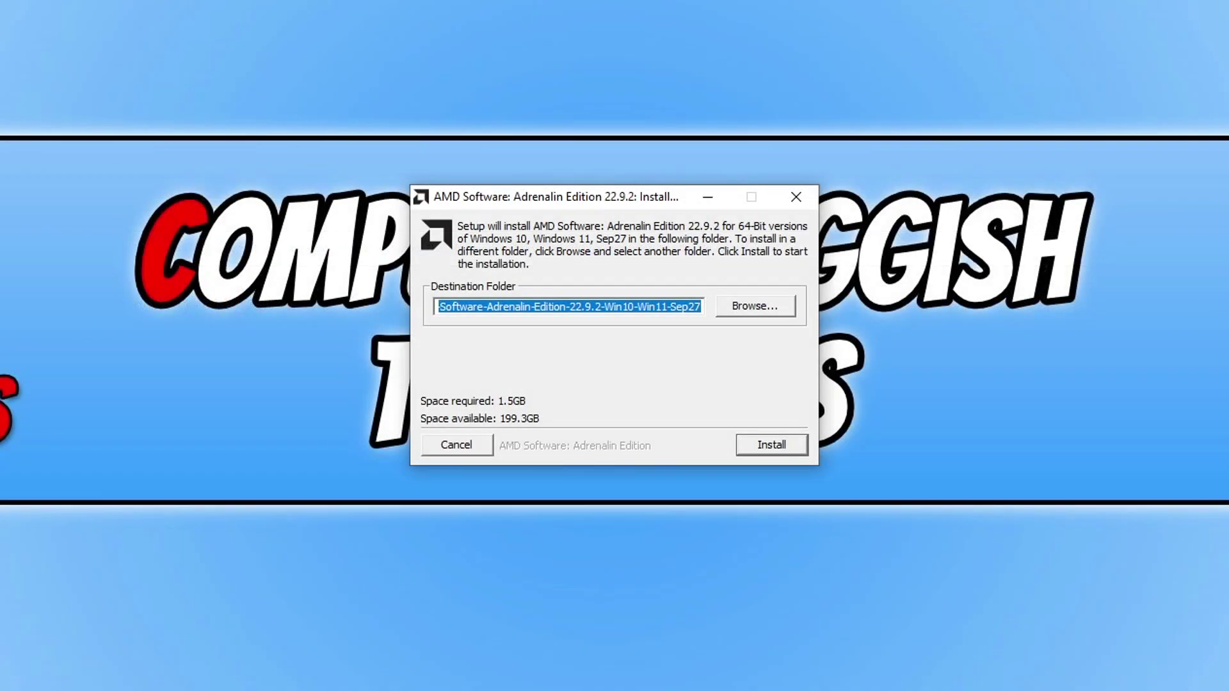
Step: Install AMD Software: Adrenalin Edition 22.9.2 as a full install with Factory Reset enabled, and restart the system
{"action": "left_click", "coordinate": [792, 444]}
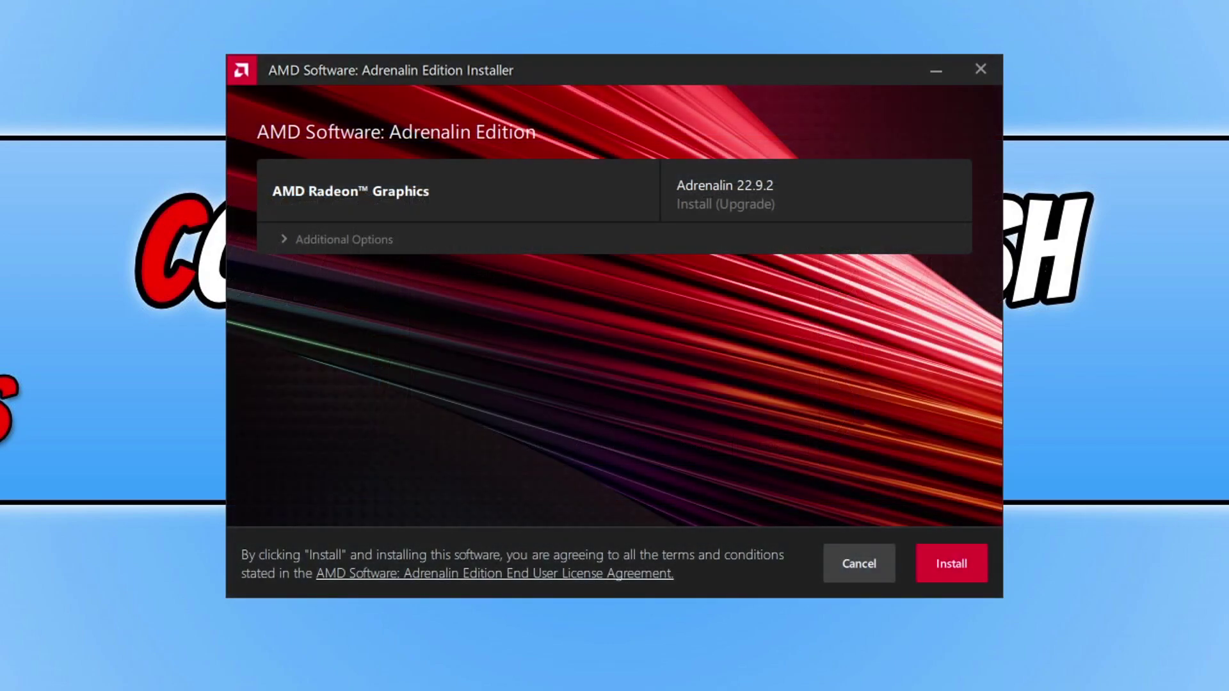
{"action": "left_click", "coordinate": [314, 246]}
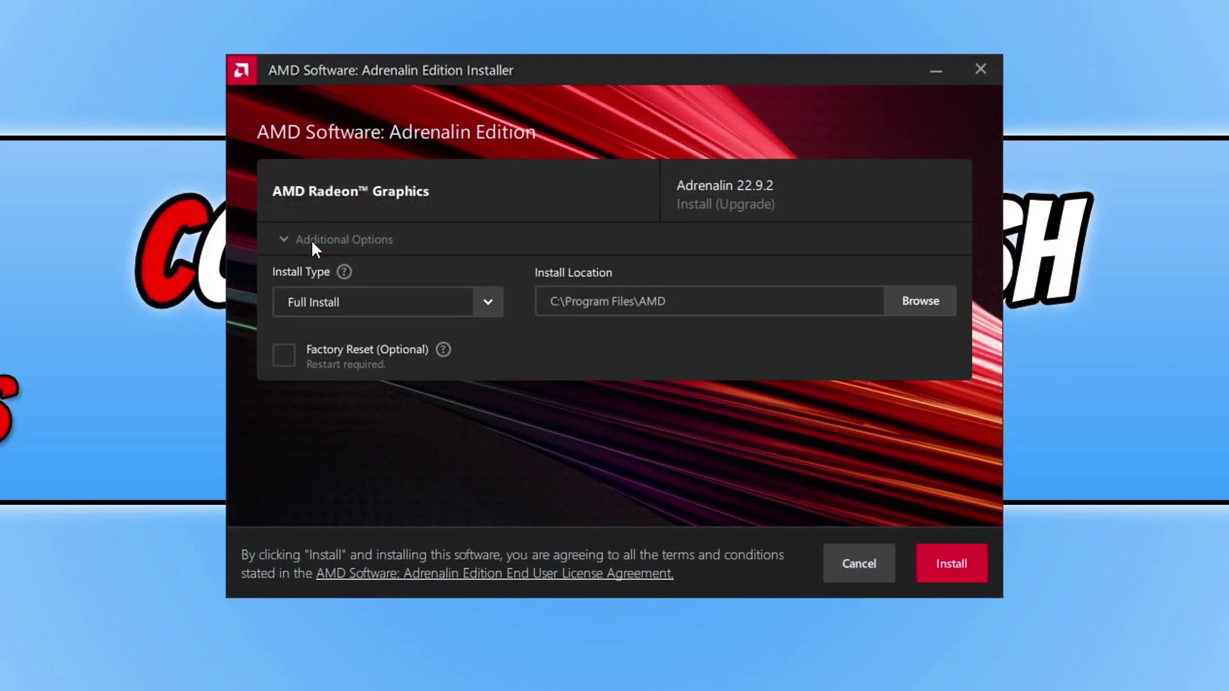
{"action": "left_click", "coordinate": [285, 356]}
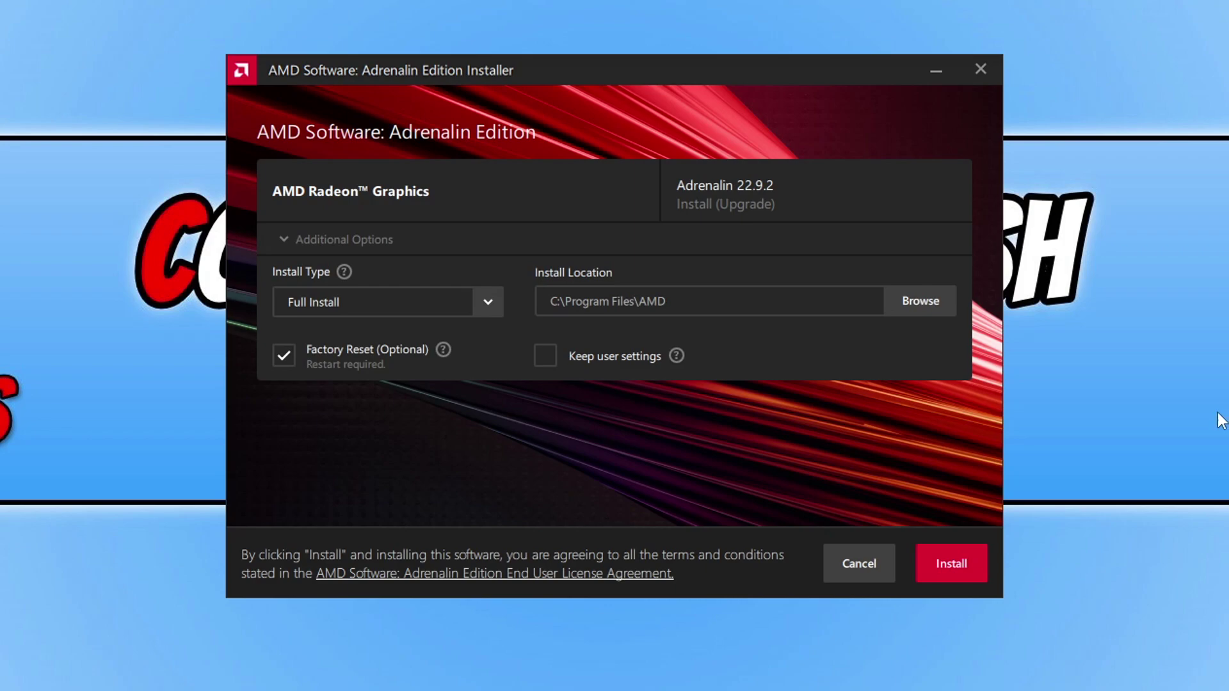
{"action": "left_click", "coordinate": [946, 569]}
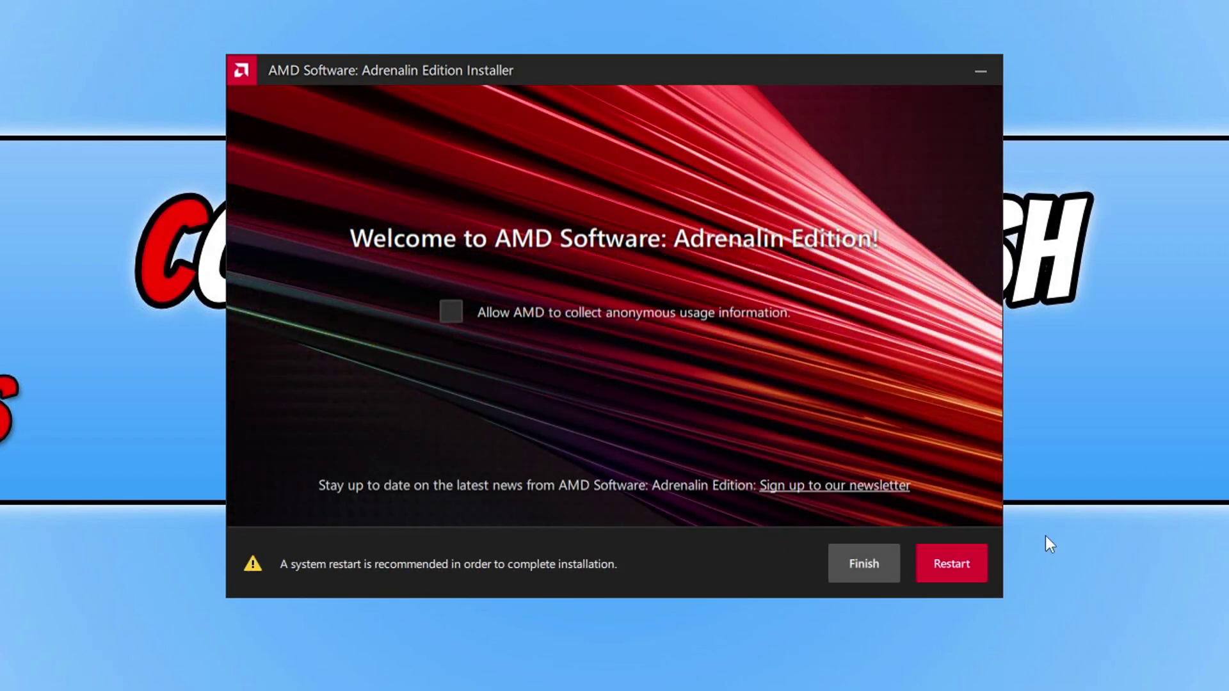
{"action": "left_click", "coordinate": [967, 565]}
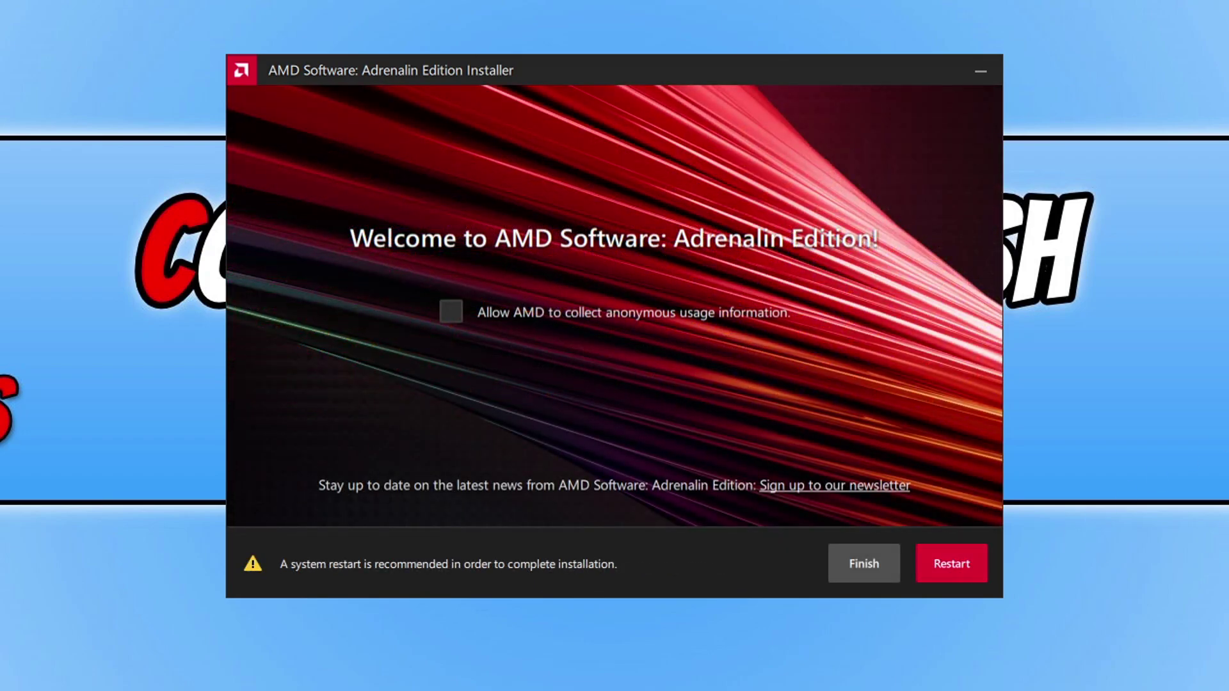